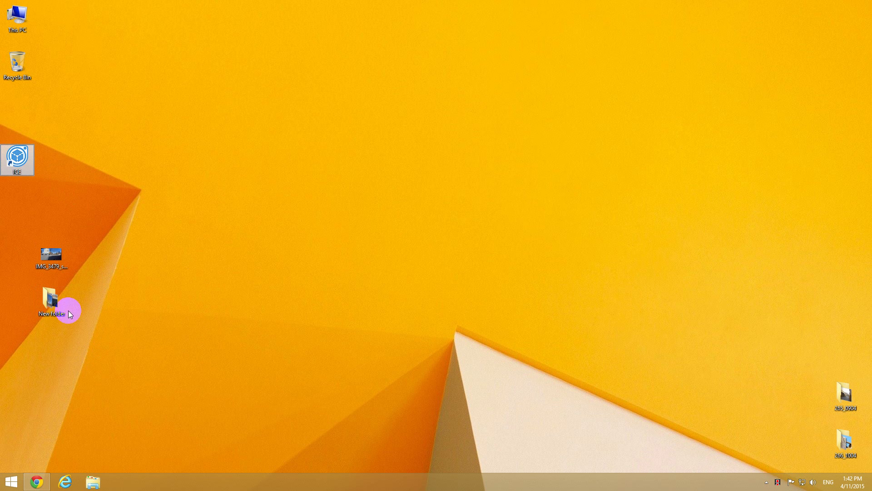
Step: Open the existing panorama IMG_3479_stitch.bmp from the desktop in ACDSee 32
{"action": "left_click", "coordinate": [58, 307]}
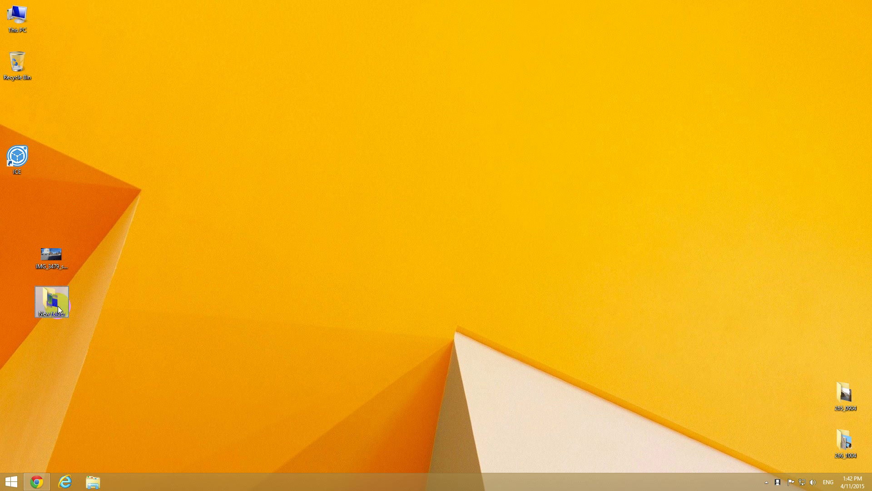
{"action": "double_click", "coordinate": [57, 263]}
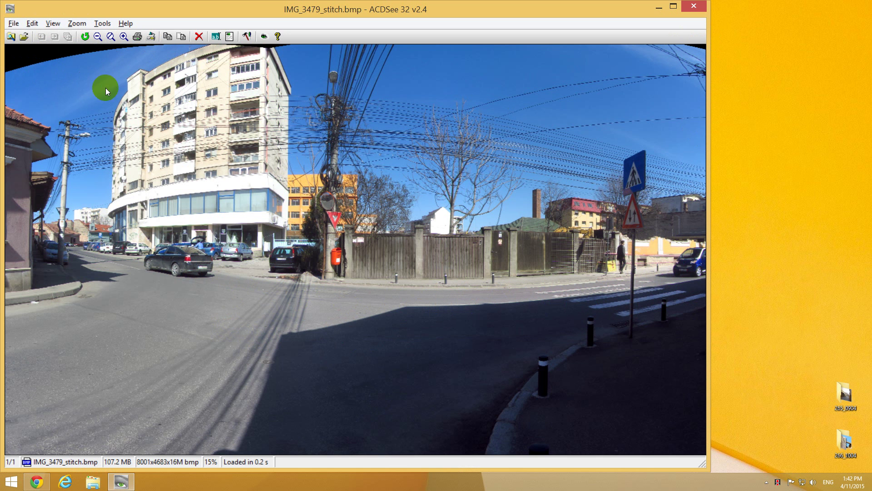
Step: Close ACDSee and open the street photos from New folder in FastStone Image Viewer
{"action": "left_click", "coordinate": [694, 7]}
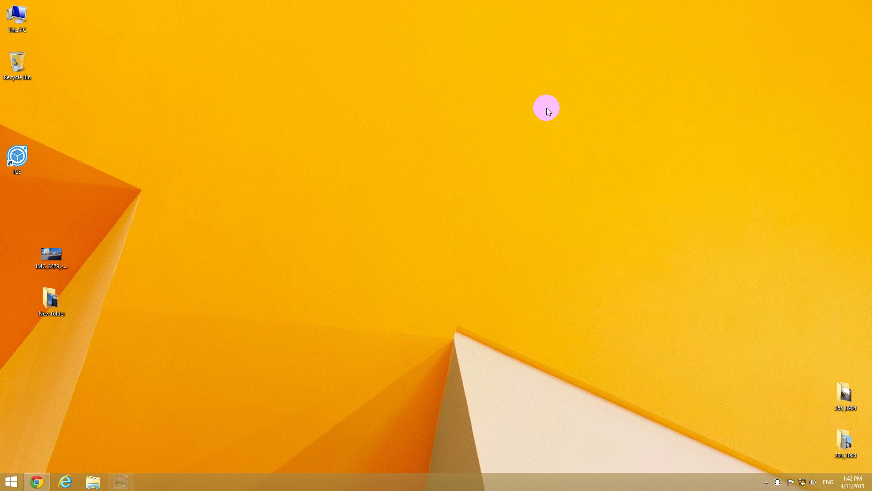
{"action": "left_click", "coordinate": [52, 306]}
{"action": "double_click", "coordinate": [55, 303]}
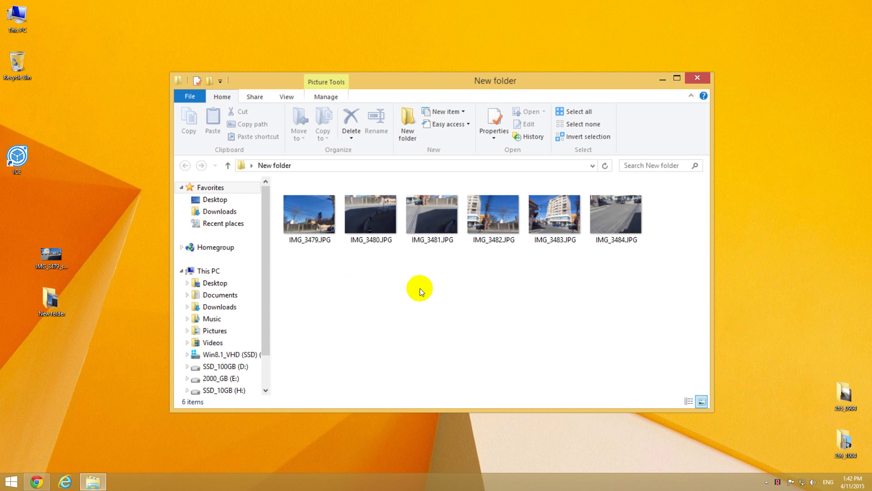
{"action": "left_click_drag", "start_coordinate": [659, 269], "coordinate": [275, 181]}
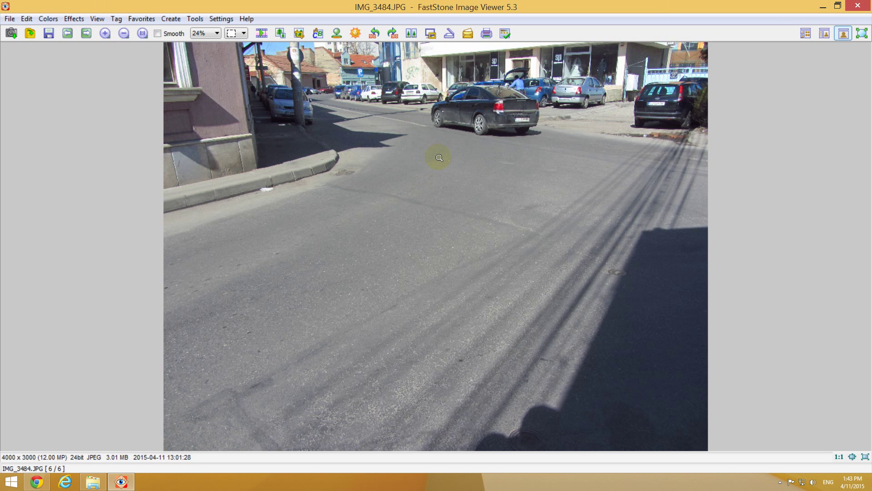
Step: Scroll back through the six photos to IMG_3479.JPG, image 1 of 6
{"action": "scroll", "coordinate": [440, 158], "scroll_direction": "up", "scroll_amount": 1}
{"action": "scroll", "coordinate": [439, 158], "scroll_direction": "up", "scroll_amount": 3}
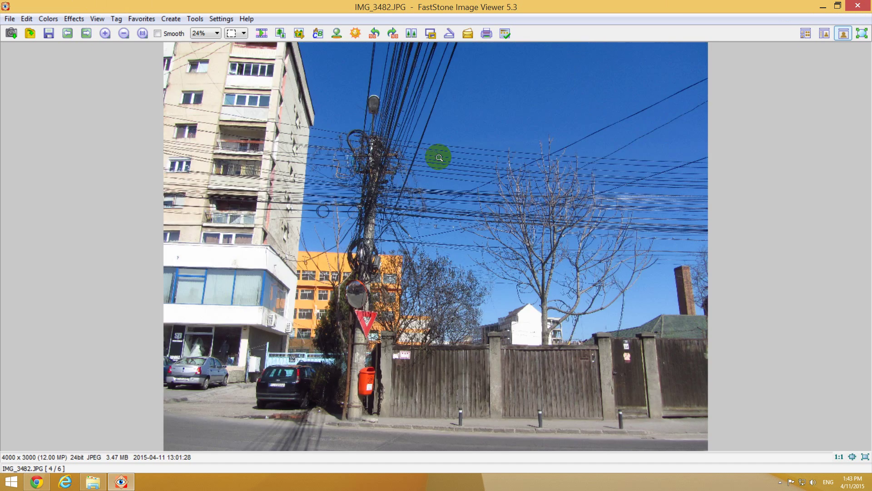
{"action": "scroll", "coordinate": [439, 158], "scroll_direction": "up", "scroll_amount": 1}
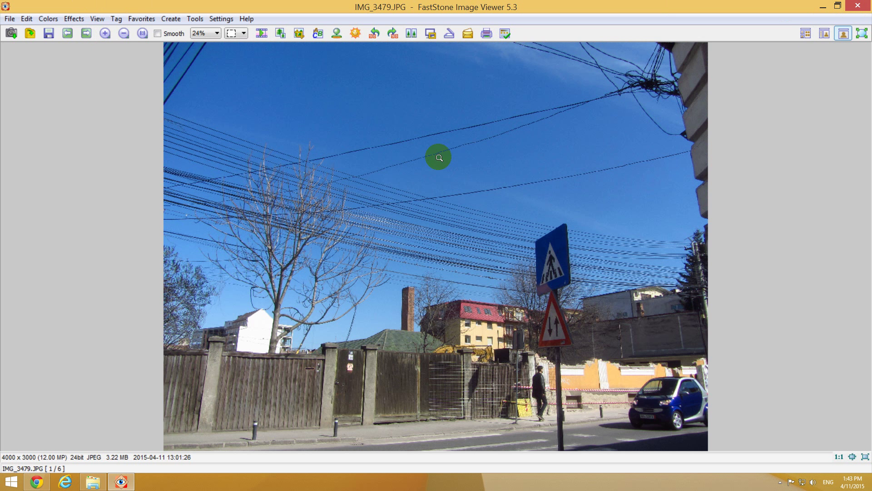
Step: Close FastStone and launch Image Composite Editor from the desktop
{"action": "left_click", "coordinate": [857, 11]}
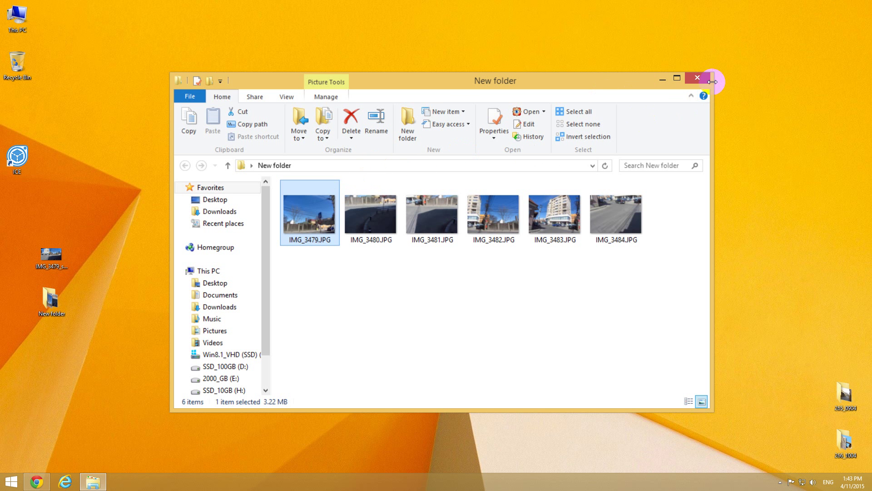
{"action": "left_click", "coordinate": [18, 158]}
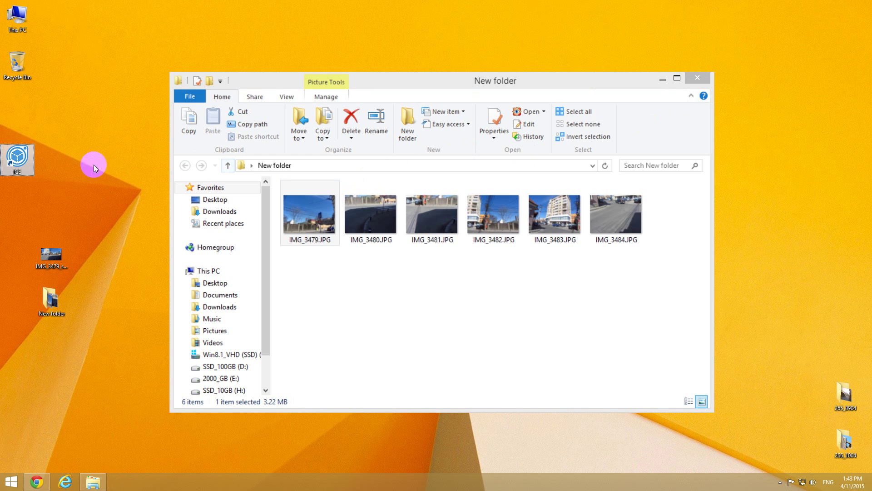
{"action": "double_click", "coordinate": [18, 159]}
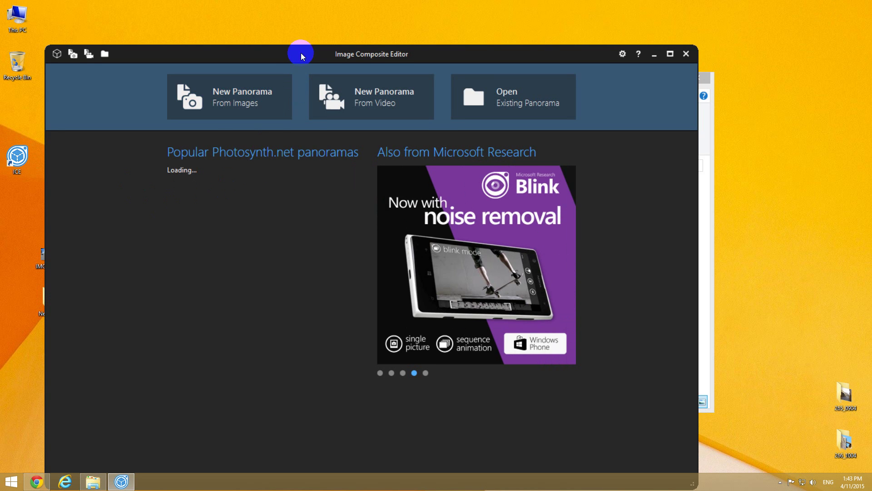
Step: Drag the six photos IMG_3479.JPG to IMG_3484.JPG into a new ICE panorama
{"action": "left_click_drag", "start_coordinate": [301, 53], "coordinate": [495, 40]}
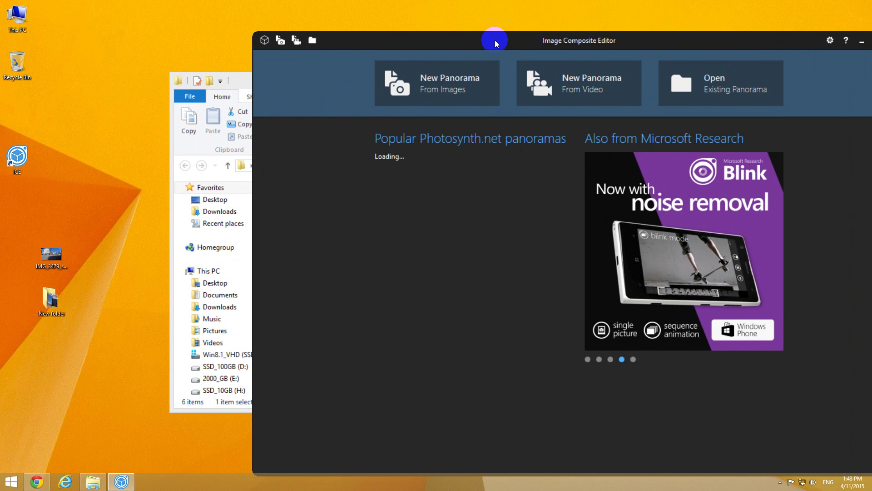
{"action": "left_click_drag", "start_coordinate": [235, 85], "coordinate": [99, 78]}
{"action": "left_click_drag", "start_coordinate": [156, 293], "coordinate": [561, 184]}
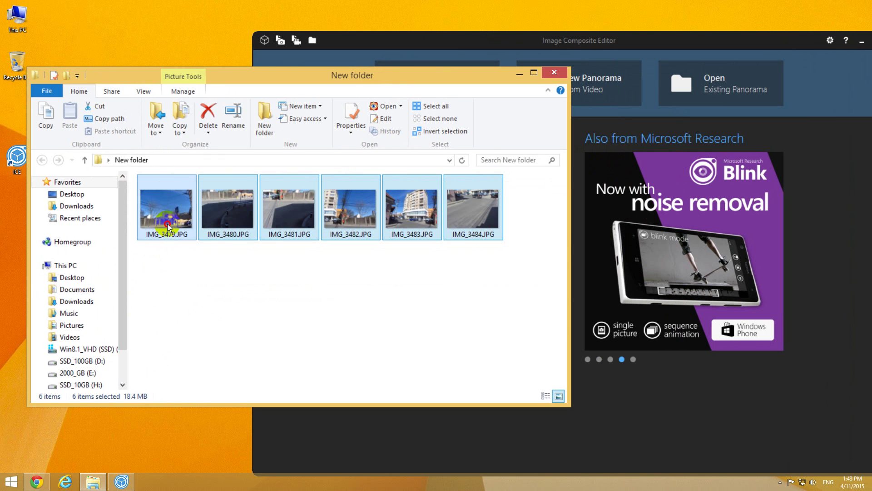
{"action": "left_click_drag", "start_coordinate": [167, 223], "coordinate": [641, 402]}
Step: Maximize ICE and stitch the six photos into a 152.5° × 85.0° cylindrical panorama
{"action": "left_click", "coordinate": [710, 46]}
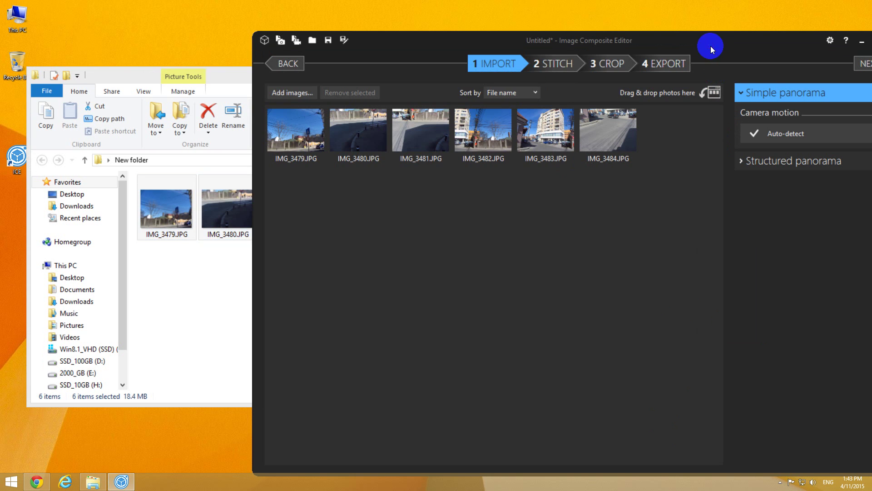
{"action": "left_click_drag", "start_coordinate": [796, 44], "coordinate": [666, 41]}
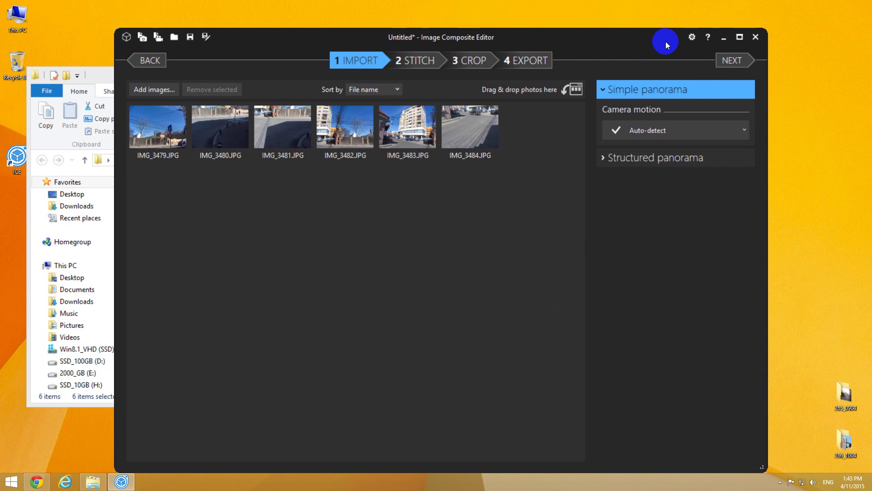
{"action": "left_click", "coordinate": [739, 38]}
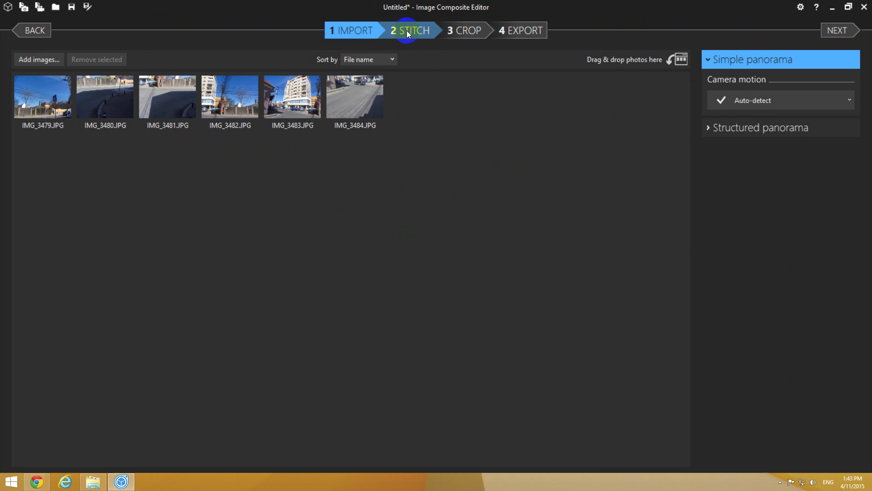
{"action": "left_click", "coordinate": [830, 32]}
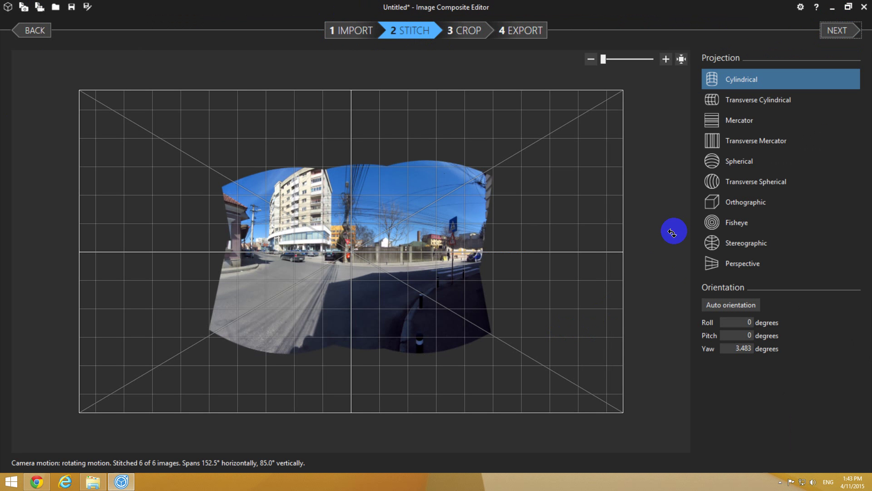
Step: Preview each projection from Transverse Cylindrical to Perspective, then settle on Spherical
{"action": "left_click", "coordinate": [752, 101]}
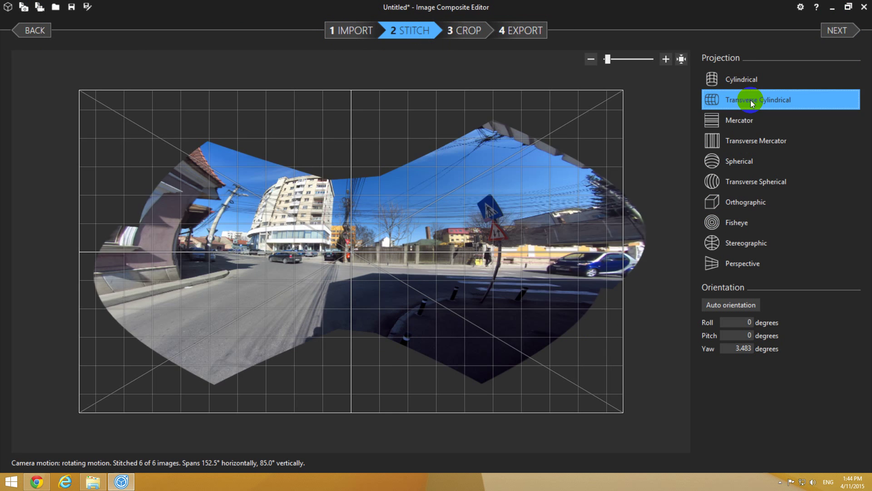
{"action": "left_click", "coordinate": [731, 121]}
{"action": "left_click", "coordinate": [734, 142]}
{"action": "left_click", "coordinate": [734, 159]}
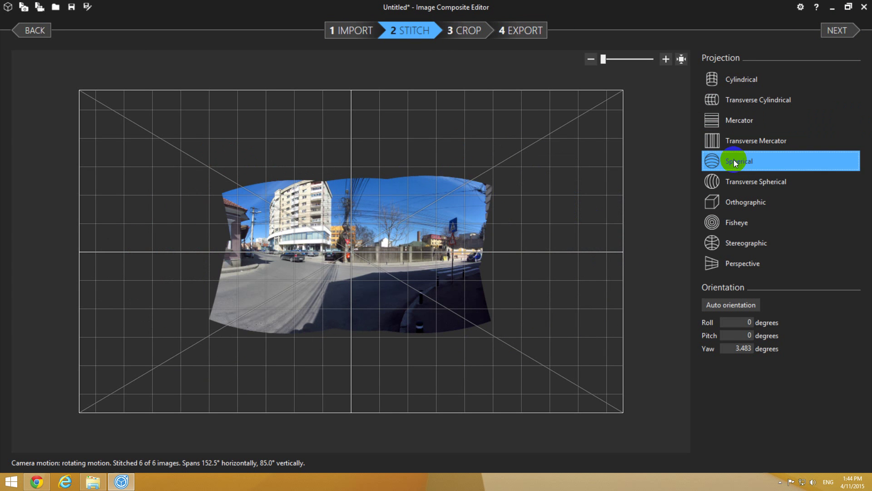
{"action": "left_click", "coordinate": [735, 182]}
{"action": "left_click", "coordinate": [734, 203]}
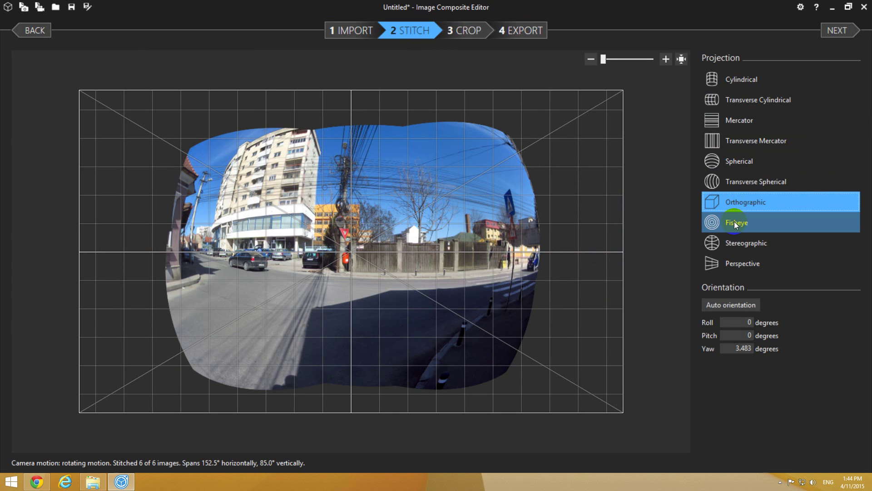
{"action": "left_click", "coordinate": [734, 222]}
{"action": "left_click", "coordinate": [738, 244]}
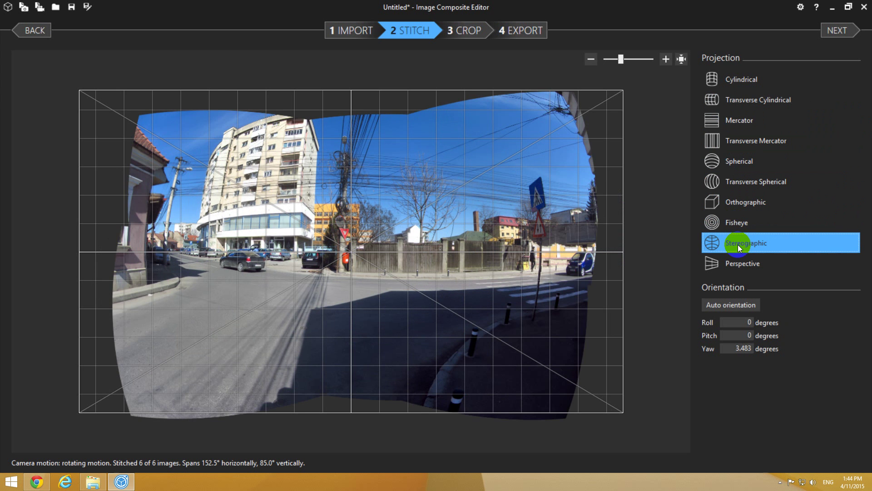
{"action": "left_click", "coordinate": [741, 260]}
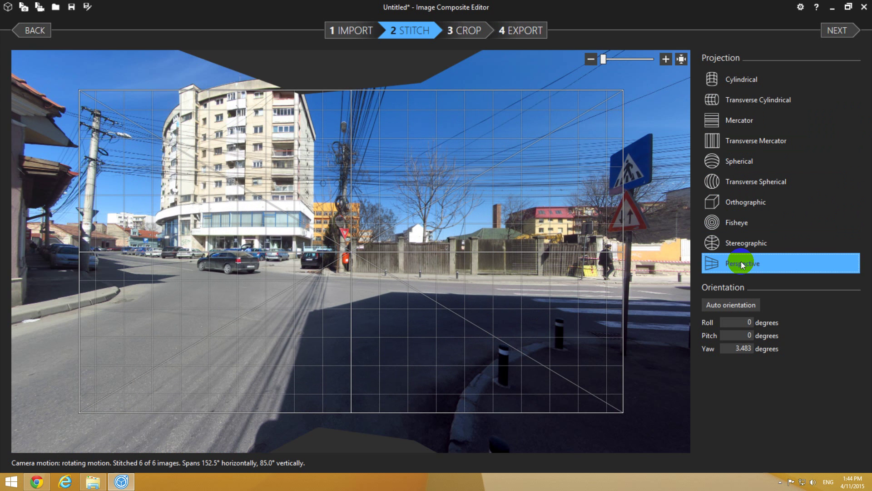
{"action": "left_click", "coordinate": [744, 220]}
{"action": "left_click", "coordinate": [736, 201]}
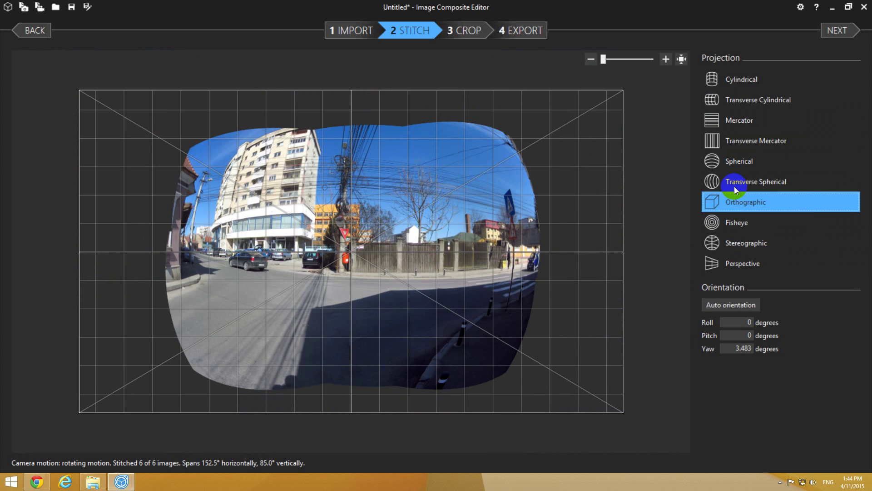
{"action": "left_click", "coordinate": [735, 182]}
{"action": "left_click", "coordinate": [734, 163]}
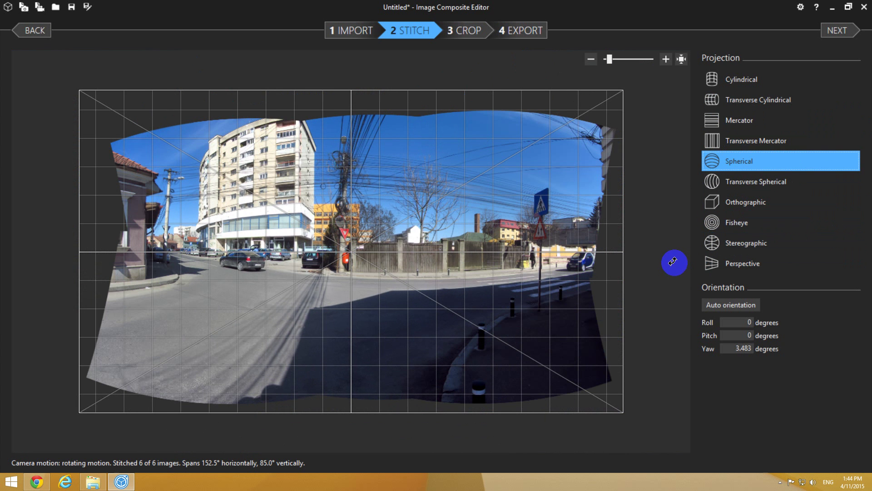
Step: Test rolling the panorama, restore Auto orientation, and continue to the Crop step
{"action": "left_click", "coordinate": [732, 311]}
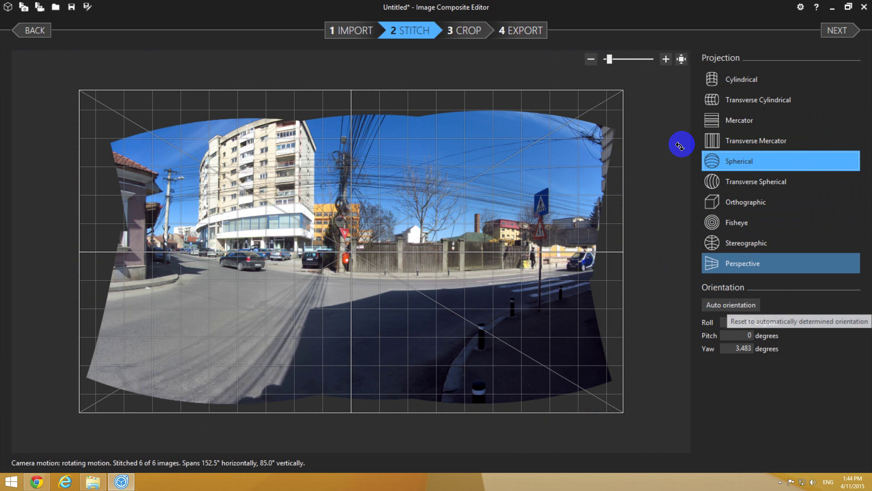
{"action": "left_click_drag", "start_coordinate": [628, 87], "coordinate": [662, 176]}
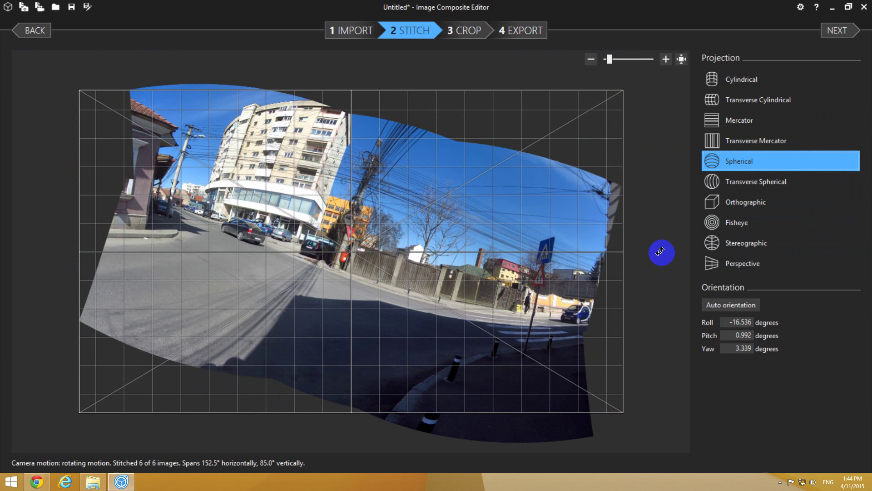
{"action": "left_click", "coordinate": [732, 306]}
{"action": "left_click", "coordinate": [726, 304]}
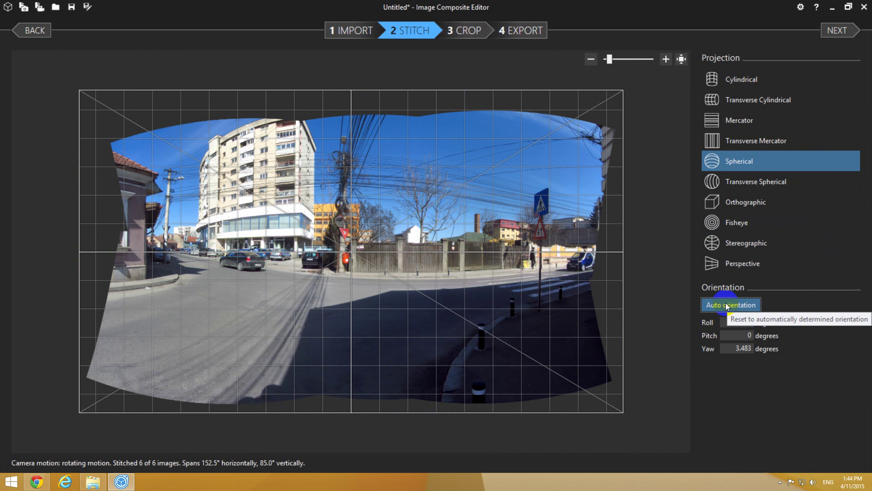
{"action": "left_click", "coordinate": [767, 108]}
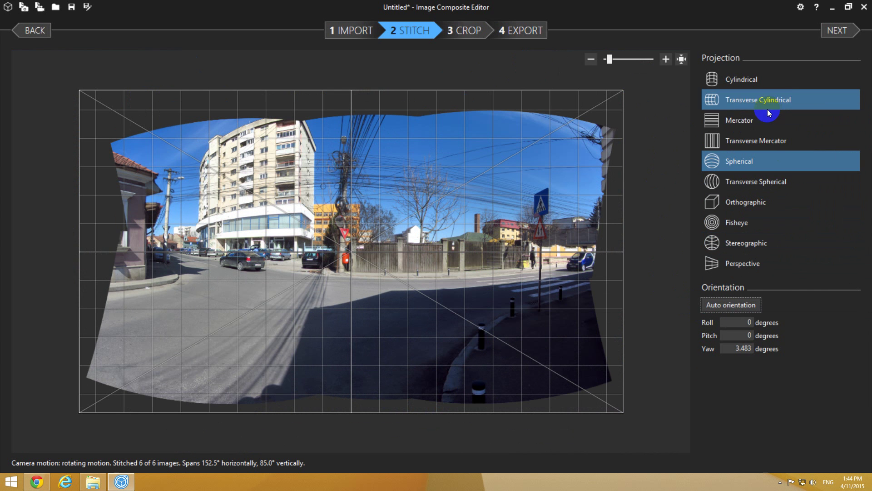
{"action": "left_click", "coordinate": [837, 31]}
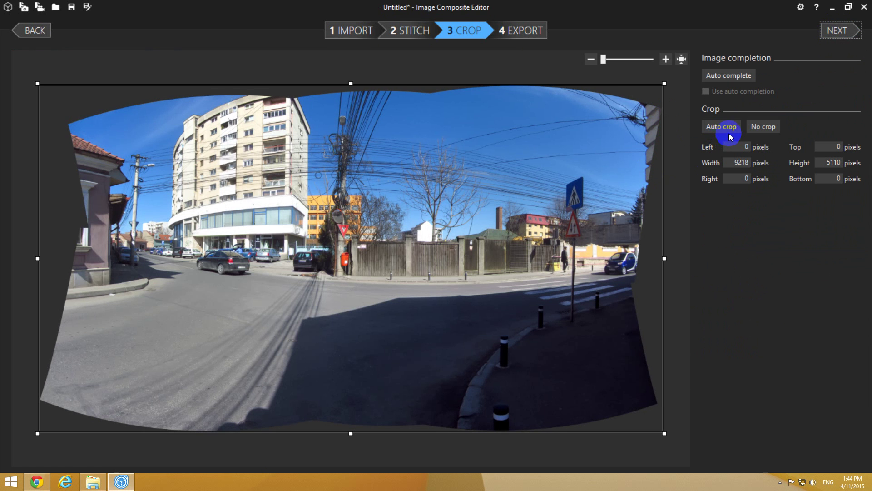
Step: Try a manual crop: lower the top, left edge in to 2700 pixels, raise the bottom
{"action": "left_click_drag", "start_coordinate": [352, 83], "coordinate": [353, 177]}
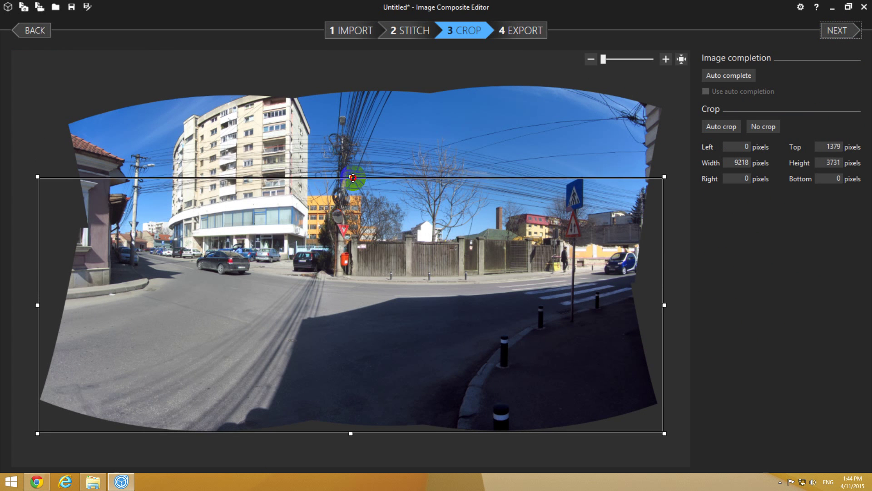
{"action": "left_click_drag", "start_coordinate": [37, 303], "coordinate": [219, 304]}
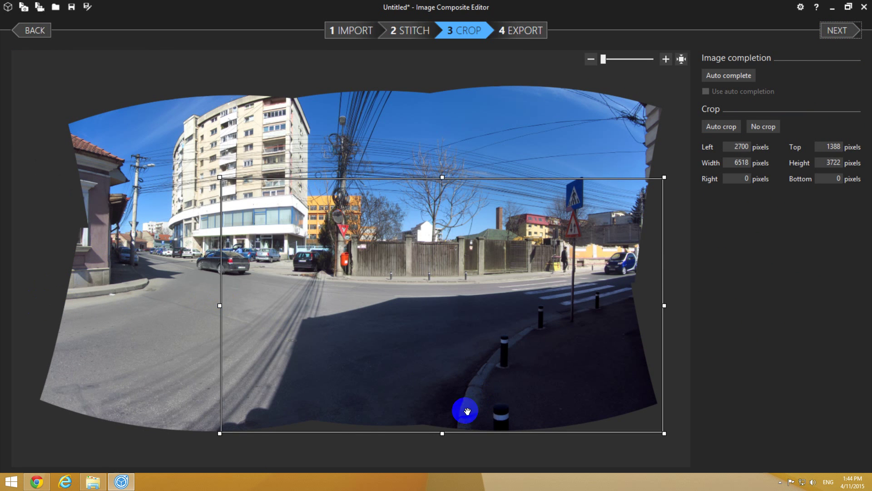
{"action": "left_click_drag", "start_coordinate": [443, 432], "coordinate": [442, 343]}
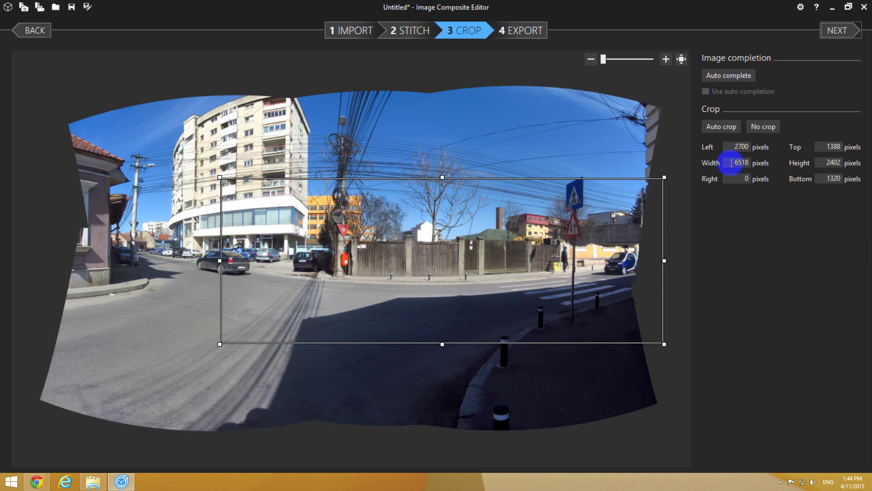
Step: Reset to Auto crop and turn on auto completion to fill the full 9218 × 5110 frame
{"action": "left_click", "coordinate": [721, 129]}
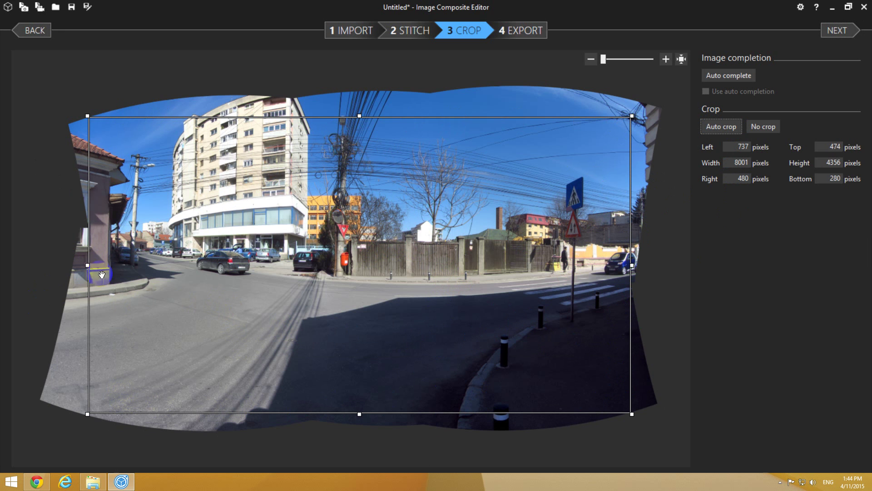
{"action": "left_click_drag", "start_coordinate": [85, 265], "coordinate": [40, 269]}
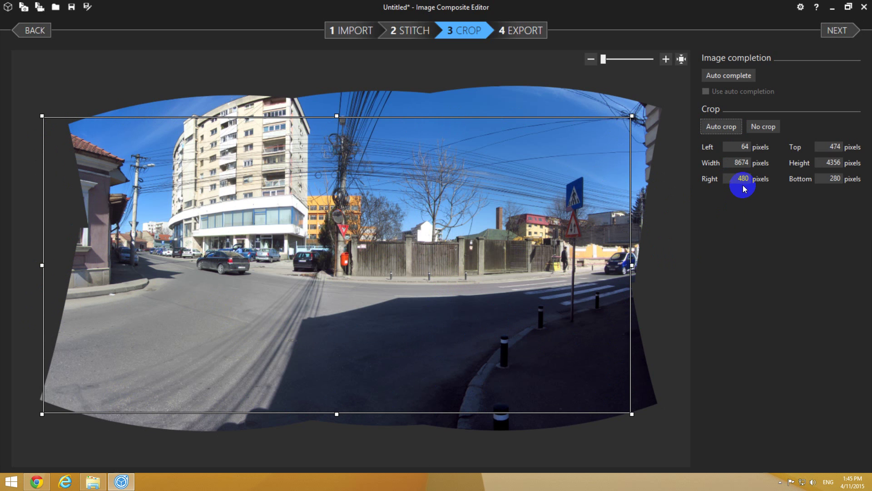
{"action": "left_click", "coordinate": [722, 127]}
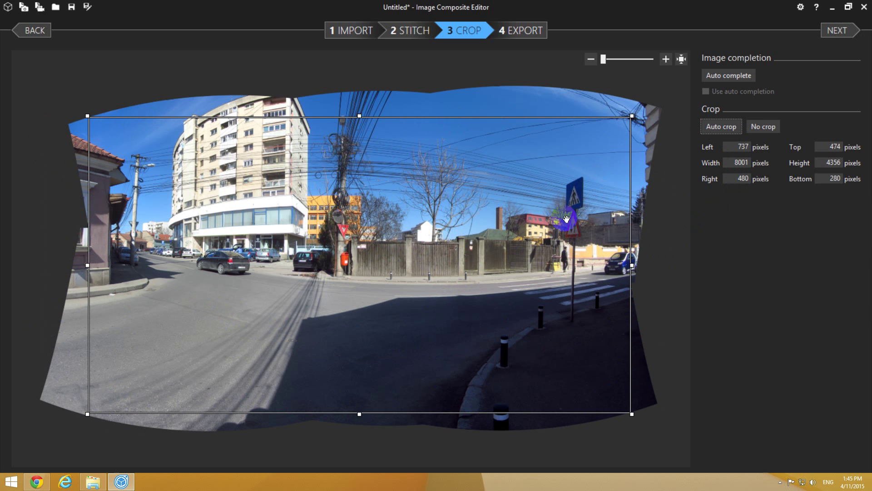
{"action": "left_click", "coordinate": [731, 77]}
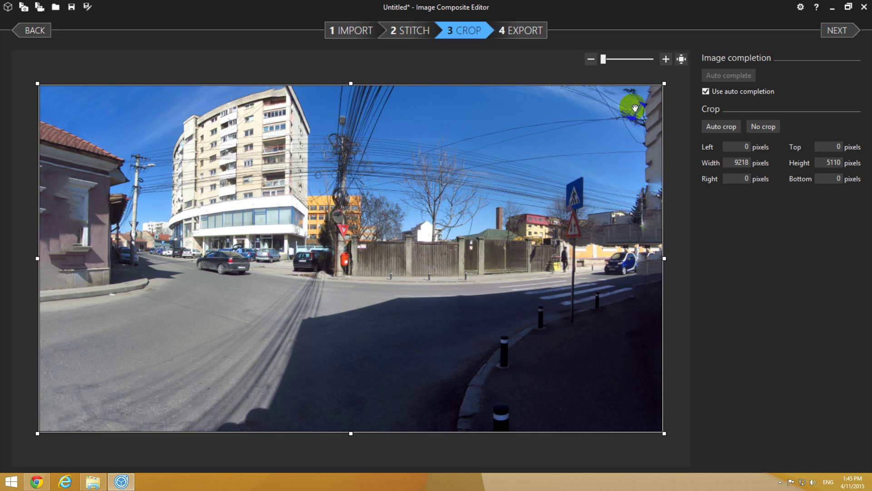
Step: Turn off auto completion and hand-crop the panorama to 7973 × 4714 pixels before exporting
{"action": "left_click", "coordinate": [705, 92]}
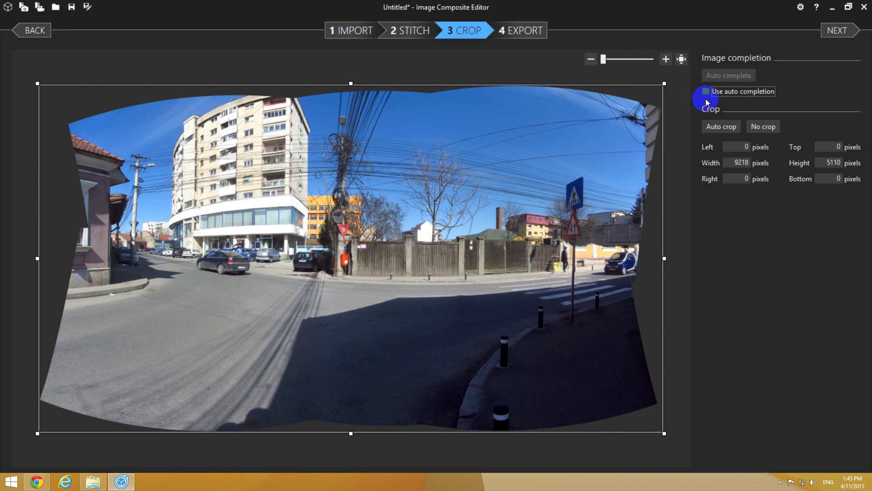
{"action": "left_click_drag", "start_coordinate": [351, 84], "coordinate": [351, 96]}
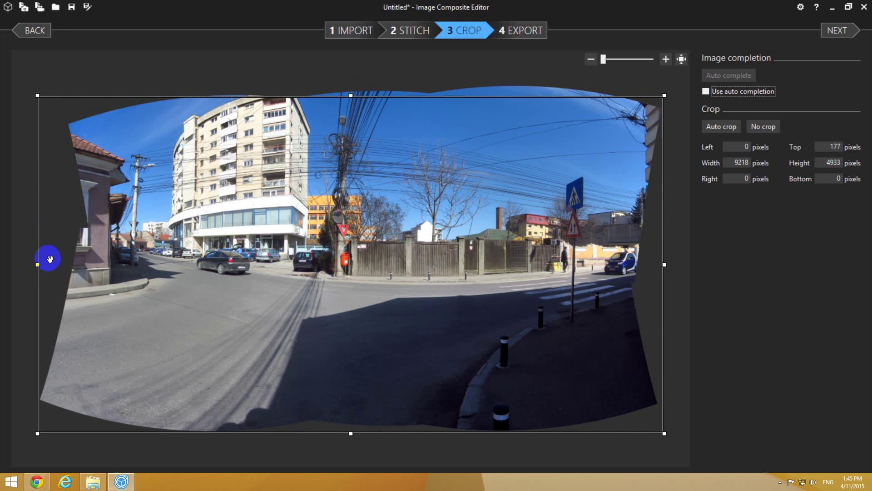
{"action": "left_click_drag", "start_coordinate": [38, 264], "coordinate": [88, 264]}
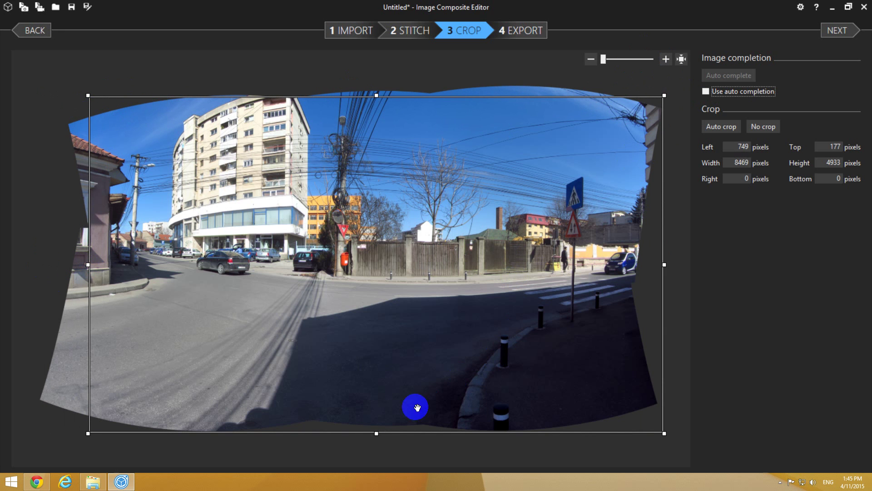
{"action": "left_click_drag", "start_coordinate": [379, 433], "coordinate": [379, 418]}
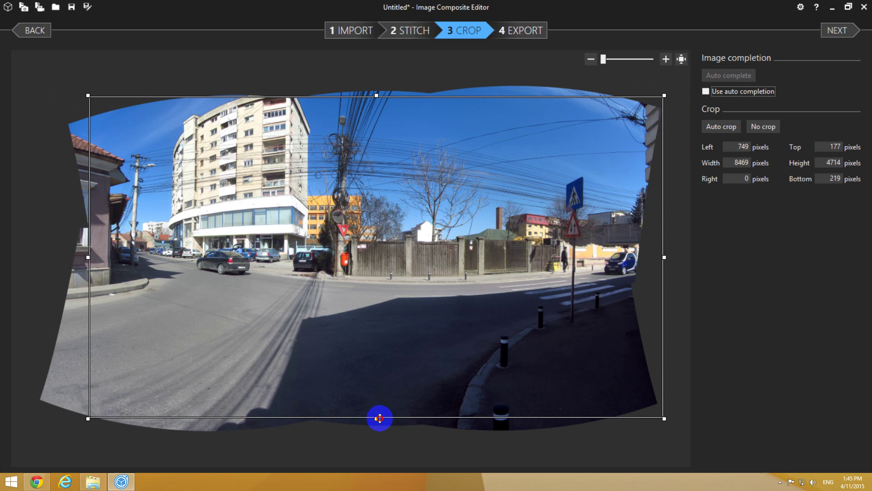
{"action": "left_click_drag", "start_coordinate": [667, 255], "coordinate": [632, 256]}
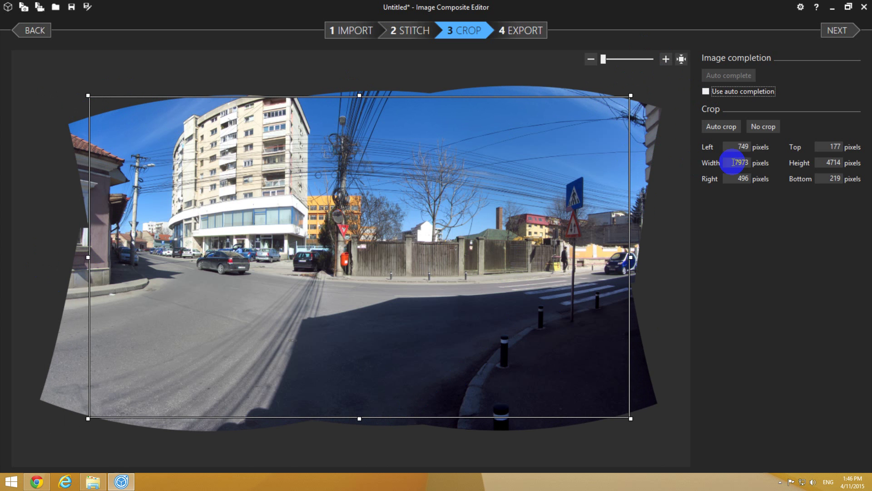
{"action": "left_click", "coordinate": [839, 32]}
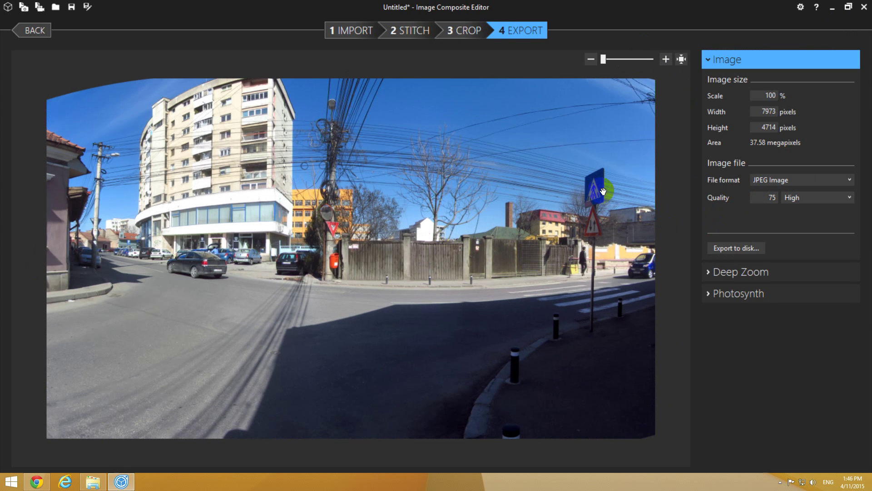
Step: Change the export file format from JPEG to Windows Bitmap
{"action": "left_click", "coordinate": [522, 32]}
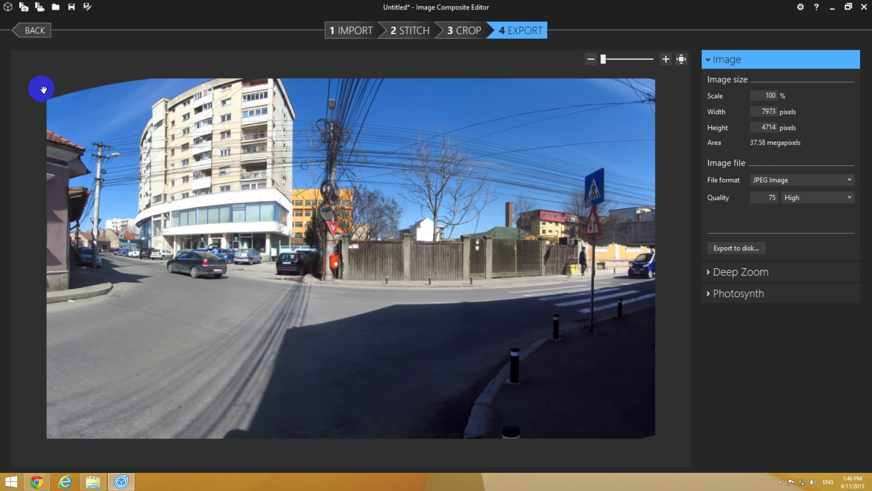
{"action": "left_click", "coordinate": [169, 85]}
{"action": "left_click", "coordinate": [91, 97]}
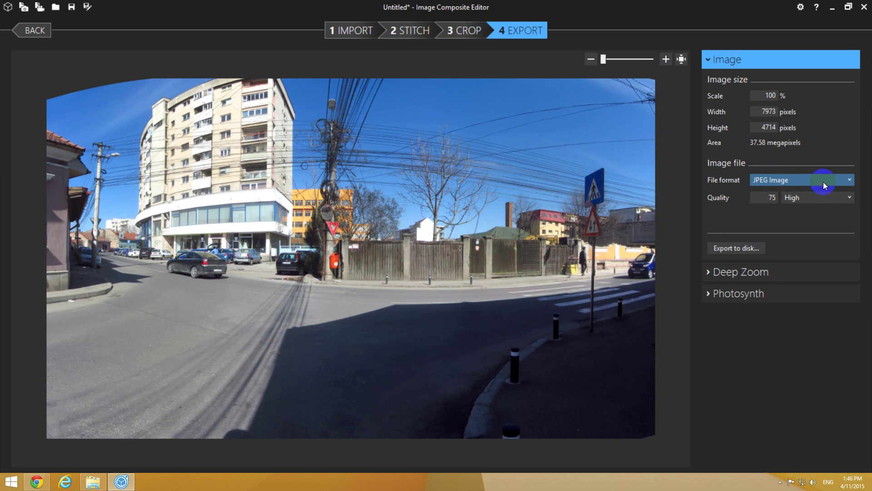
{"action": "left_click", "coordinate": [806, 179]}
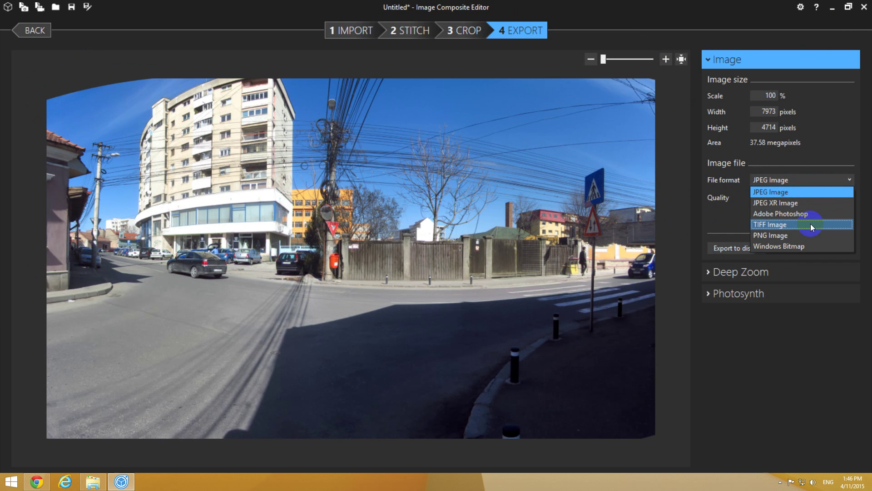
{"action": "left_click", "coordinate": [791, 247]}
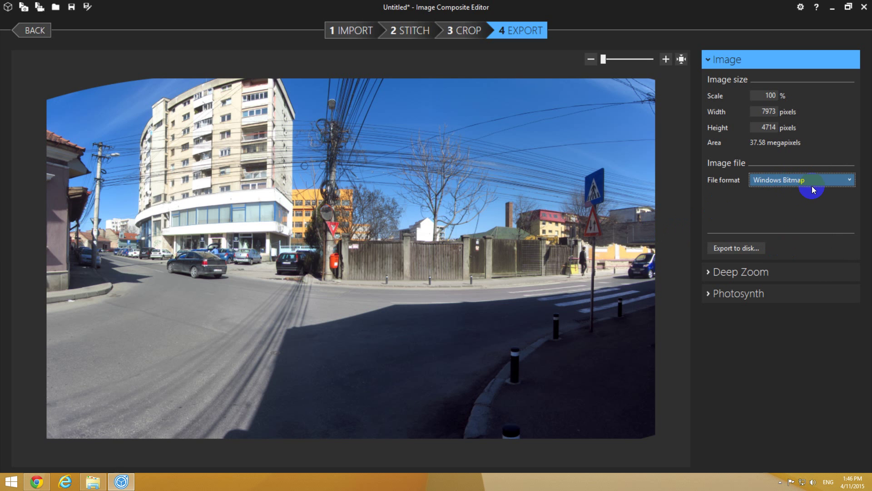
Step: Export the panorama over IMG_3479_stitch.bmp on the Desktop, confirming replacement, and close ICE
{"action": "left_click", "coordinate": [742, 247]}
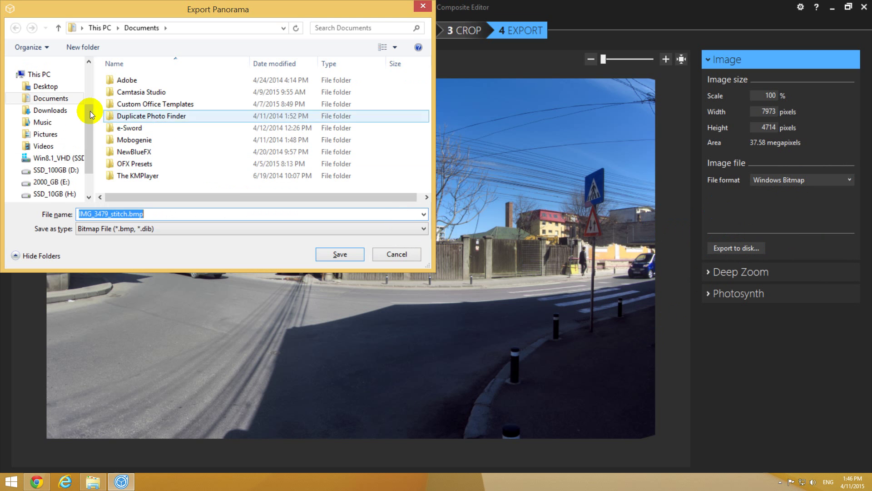
{"action": "left_click", "coordinate": [51, 86]}
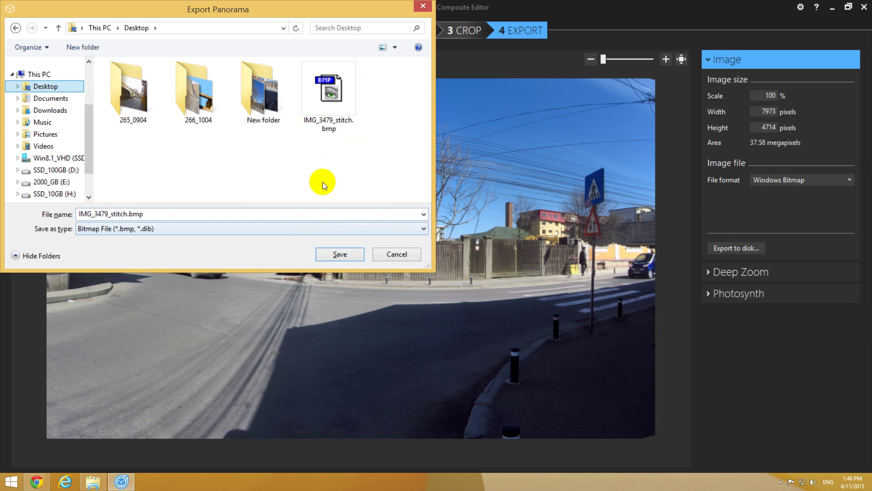
{"action": "left_click", "coordinate": [326, 107]}
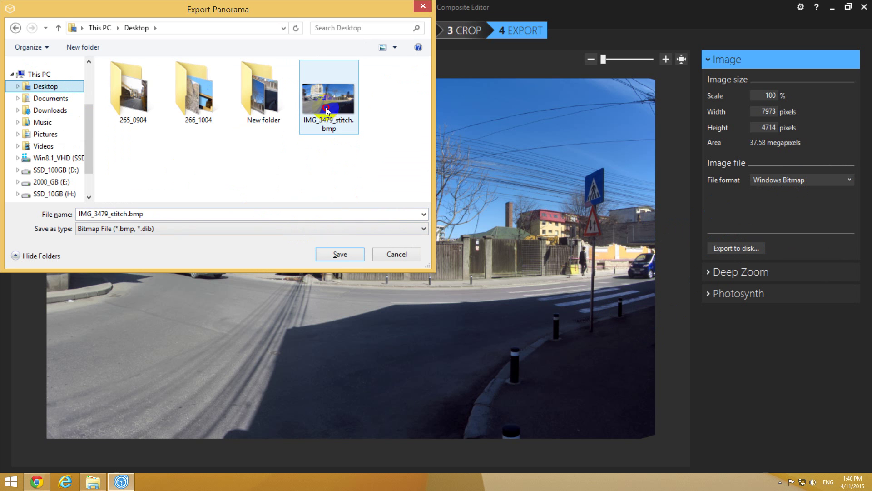
{"action": "left_click", "coordinate": [337, 254]}
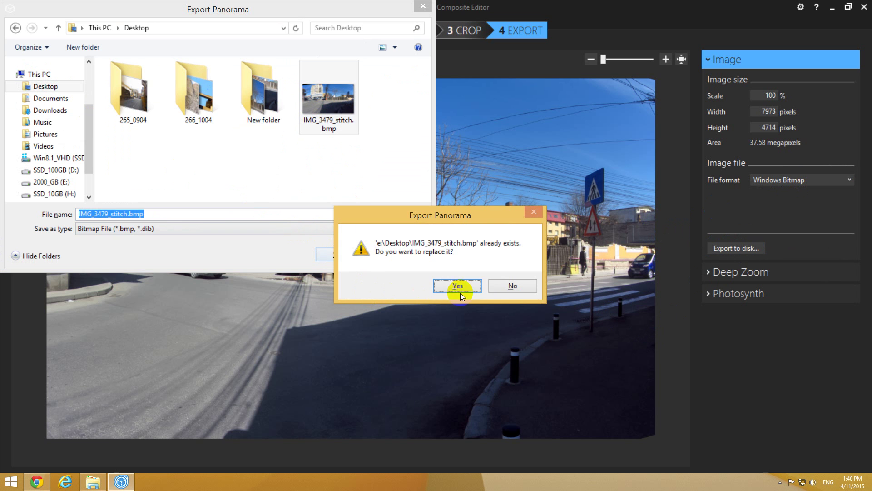
{"action": "left_click", "coordinate": [457, 286]}
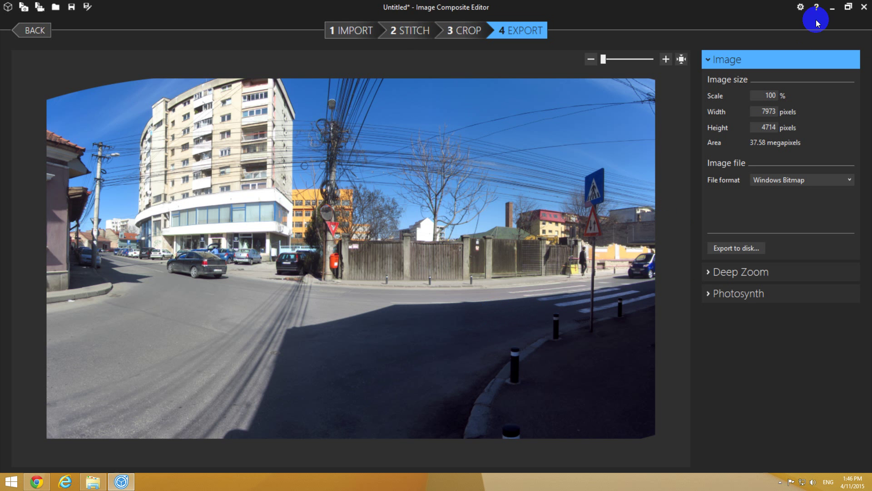
{"action": "left_click", "coordinate": [864, 7]}
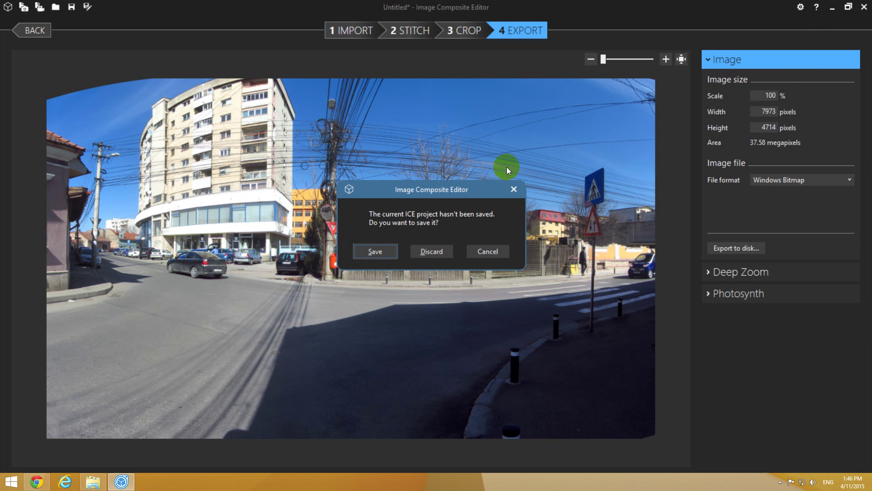
Step: Discard the ICE project, view the new 7973 × 4714 IMG_3479_stitch.bmp in ACDSee, then close it
{"action": "left_click", "coordinate": [435, 251]}
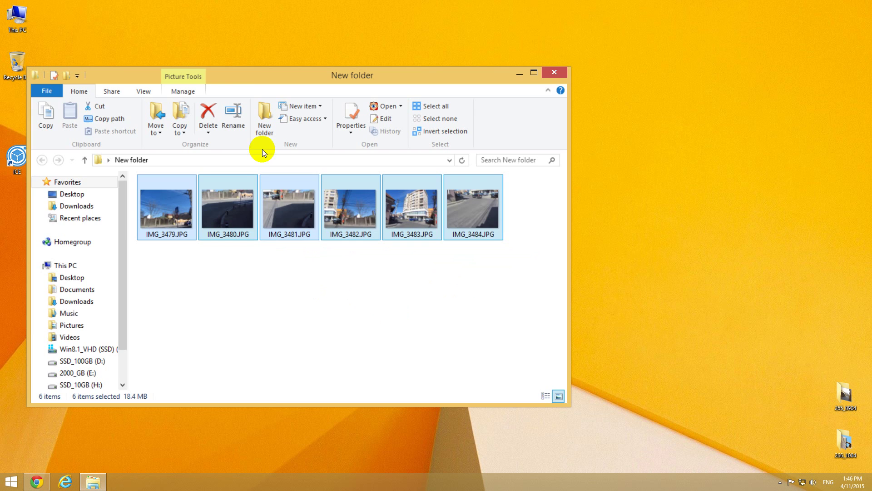
{"action": "left_click_drag", "start_coordinate": [238, 81], "coordinate": [481, 107]}
{"action": "left_click", "coordinate": [36, 267]}
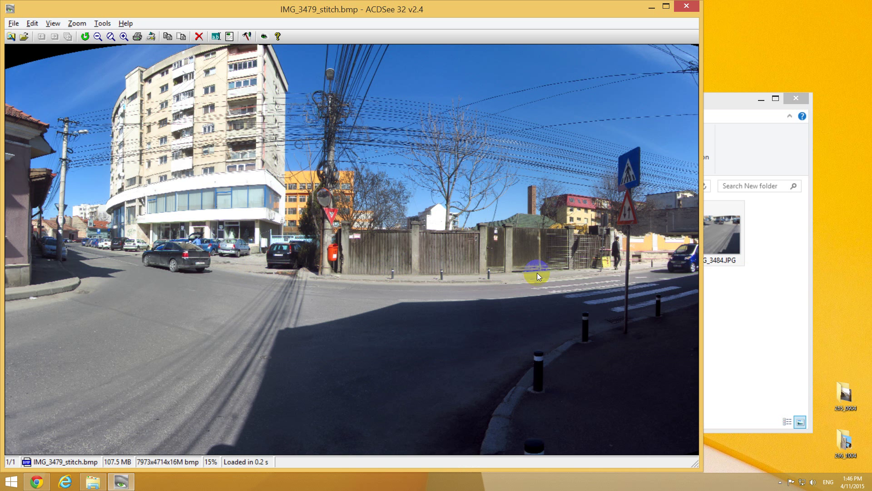
{"action": "left_click", "coordinate": [687, 7]}
{"action": "left_click", "coordinate": [17, 159]}
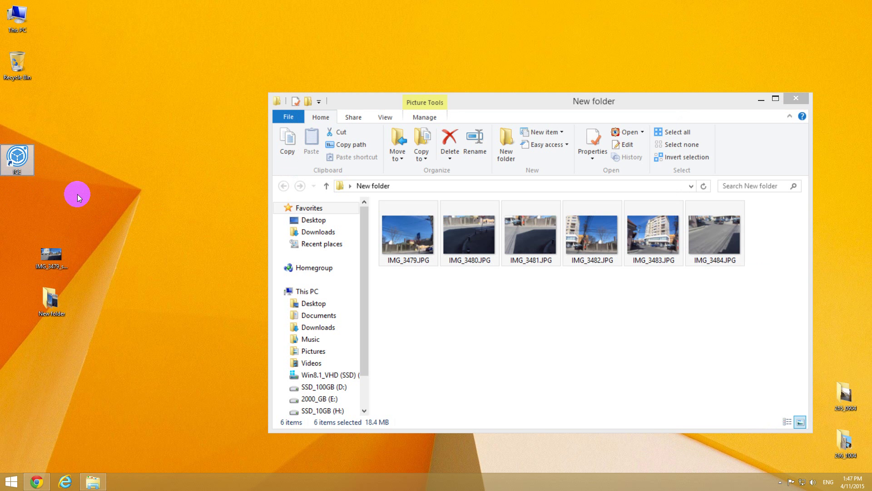
{"action": "left_click", "coordinate": [121, 205]}
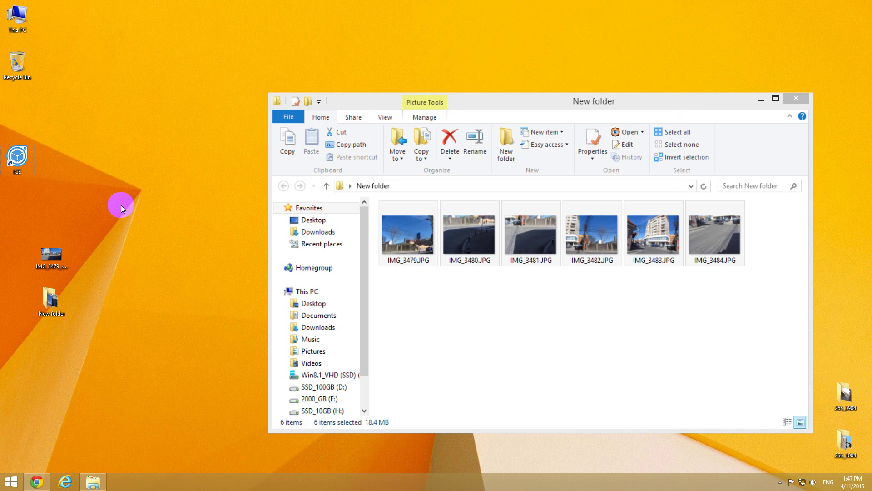